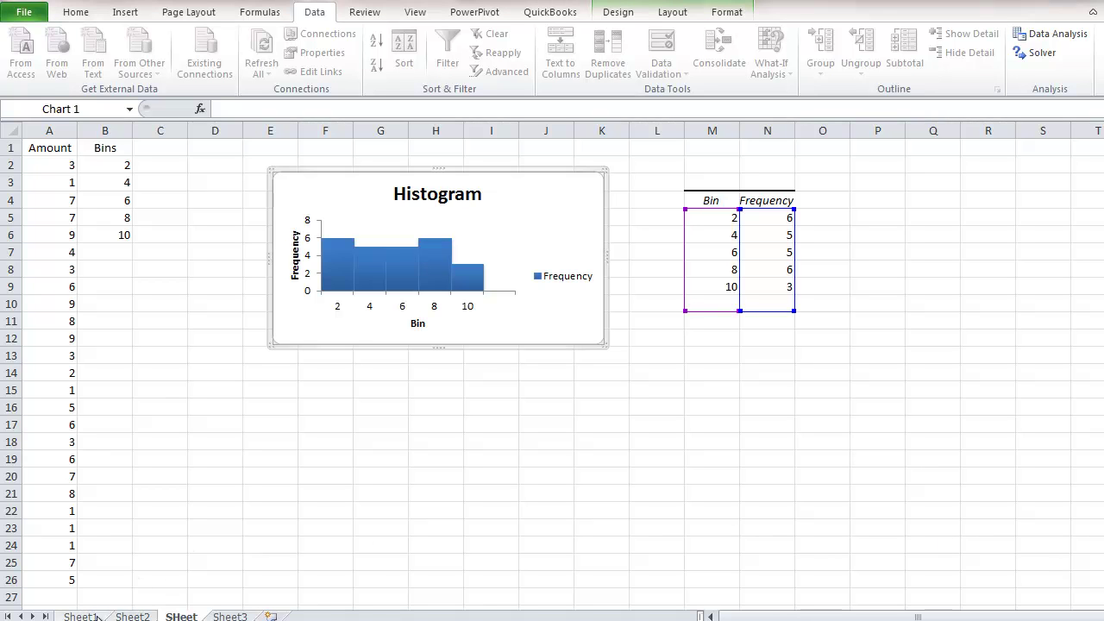
# Switch to Sheet1, which holds the raw Amount values and Bins 2 to 10.
pyautogui.click(104, 615)
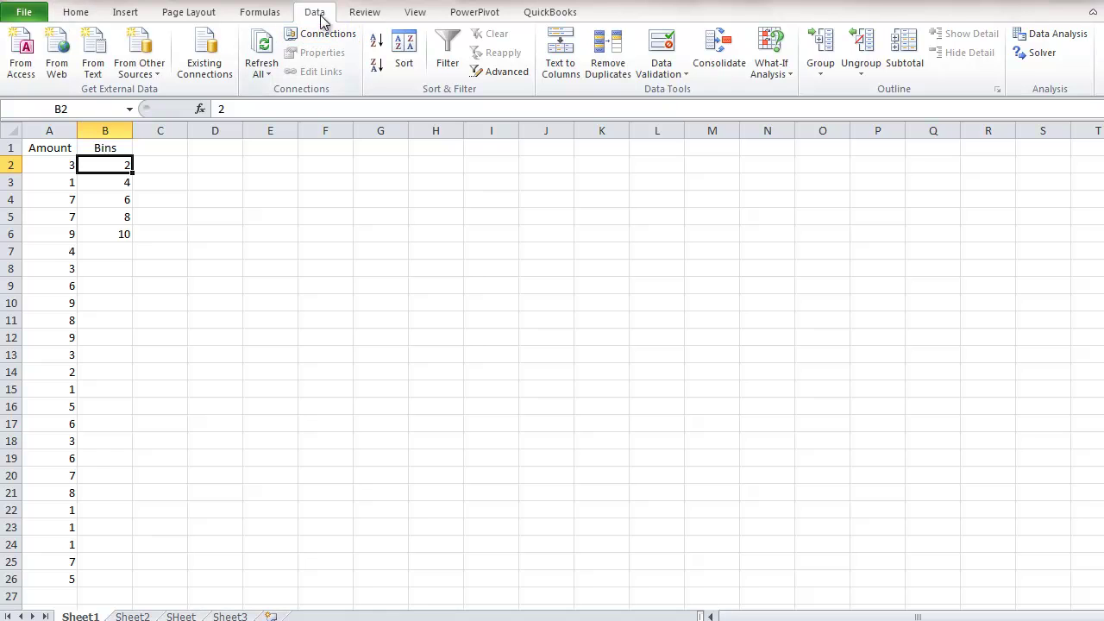
# Enable the Analysis ToolPak through Excel Options' Excel Add-ins manager.
pyautogui.click(31, 13)
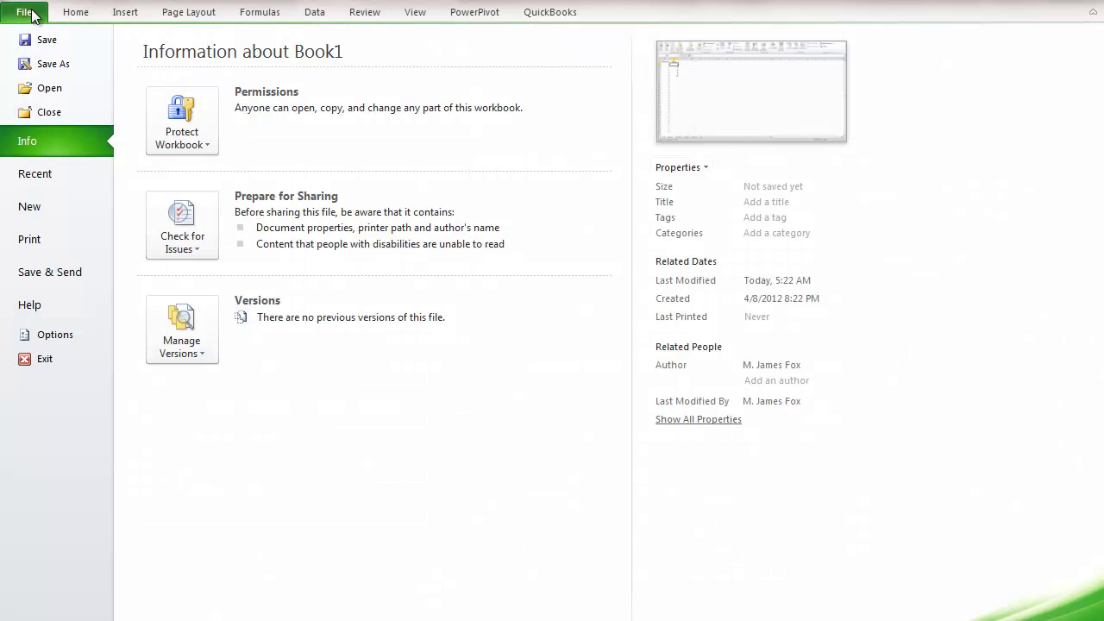
pyautogui.click(56, 334)
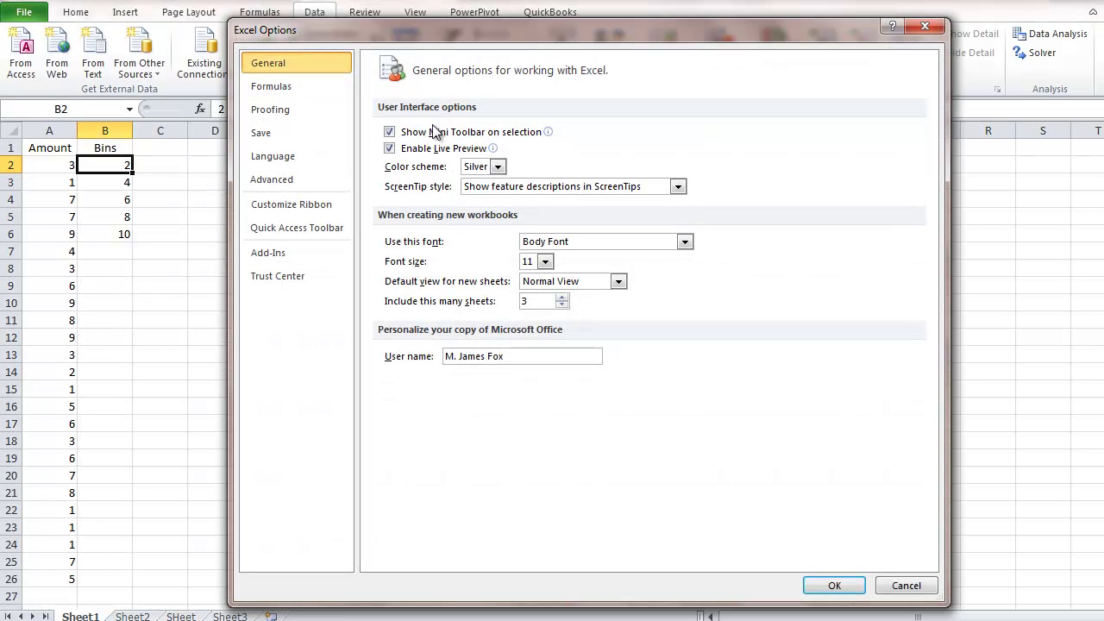
pyautogui.click(308, 252)
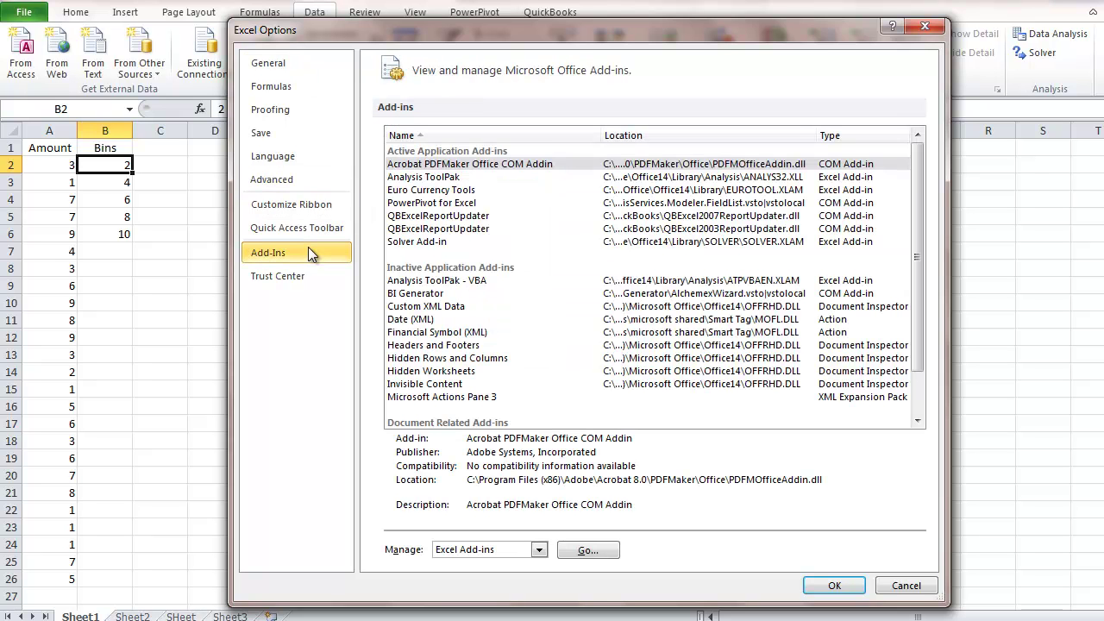
pyautogui.click(444, 178)
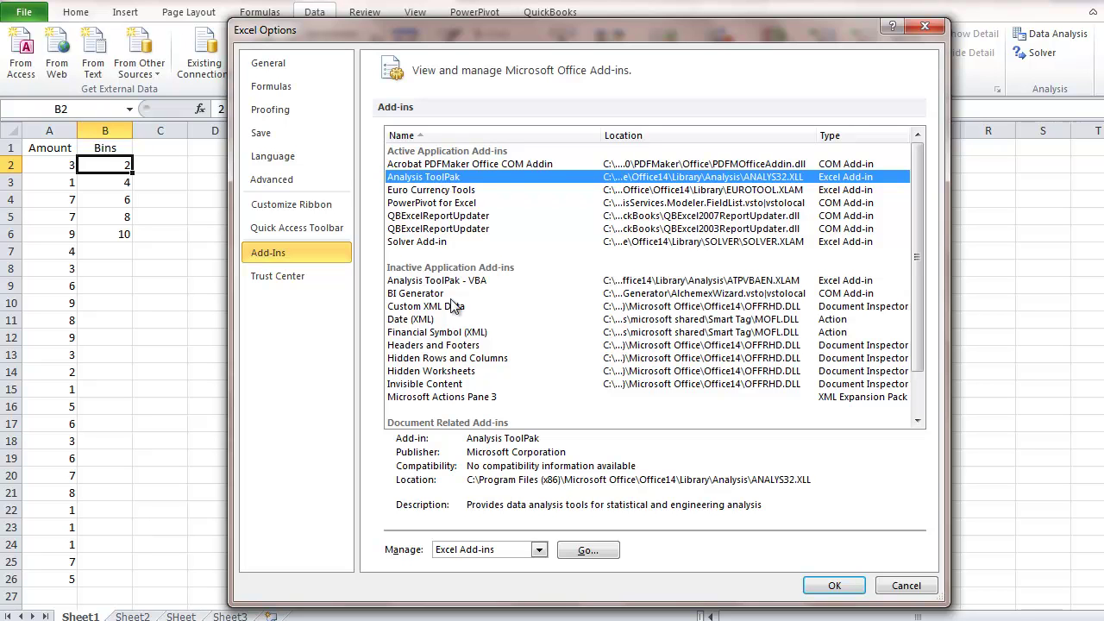
pyautogui.click(541, 552)
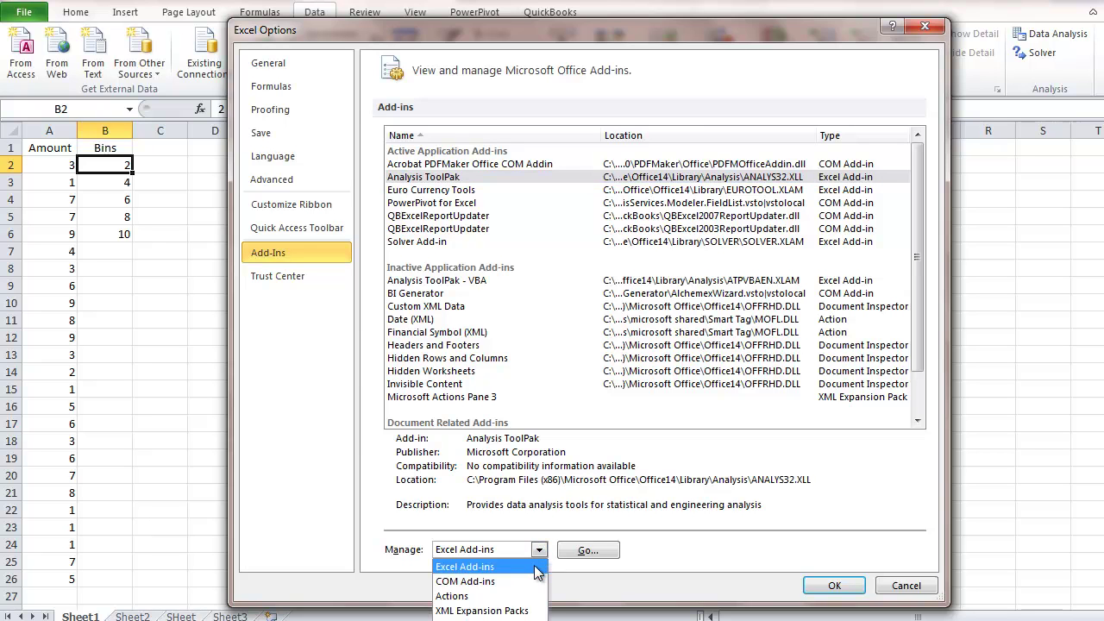
pyautogui.click(537, 567)
pyautogui.click(567, 552)
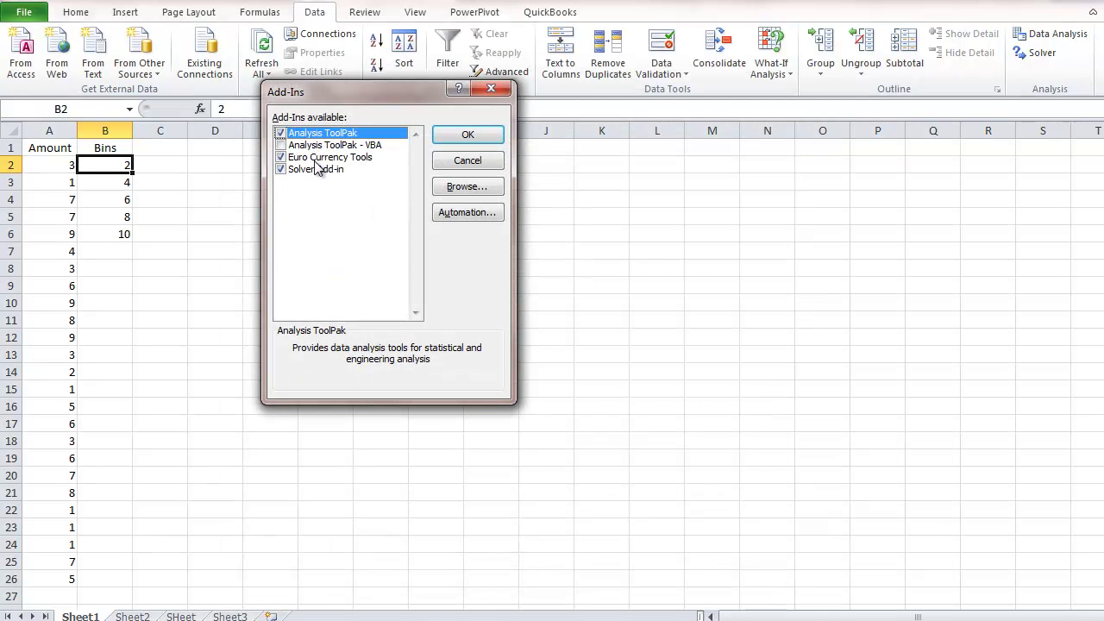
pyautogui.click(283, 132)
pyautogui.click(492, 129)
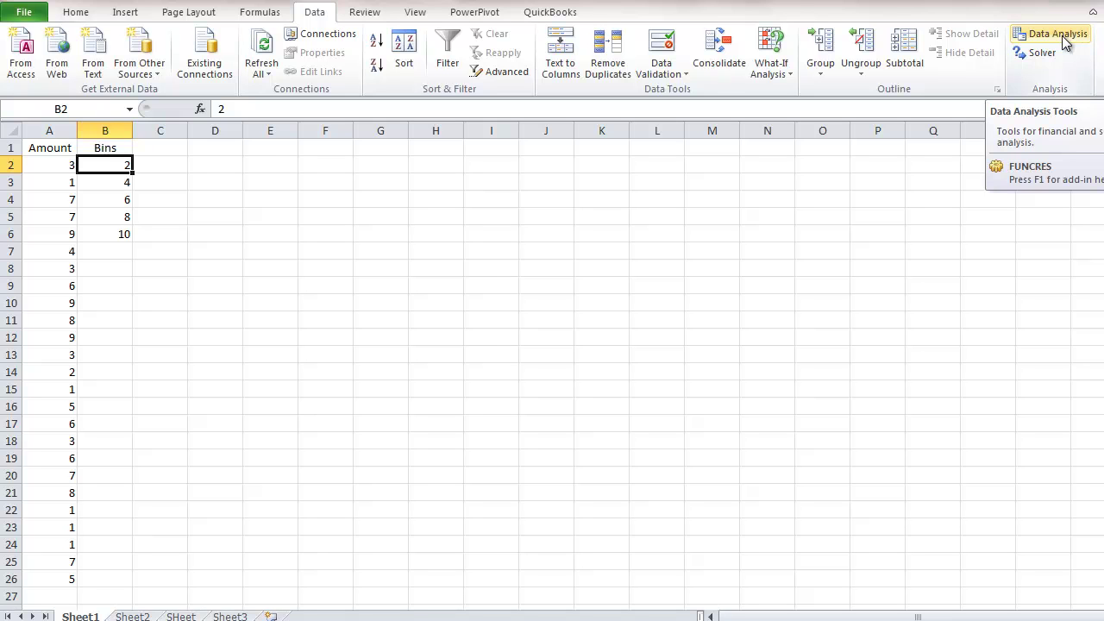
# Check the Amount and Bins data, then select empty cell E2 for the results.
pyautogui.click(58, 164)
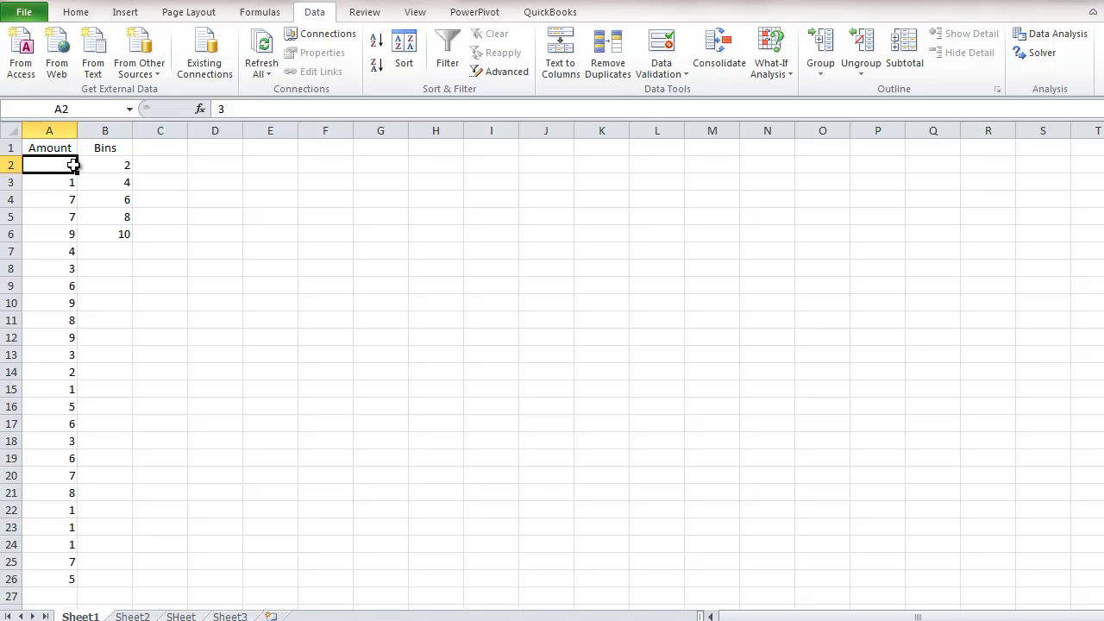
pyautogui.click(117, 164)
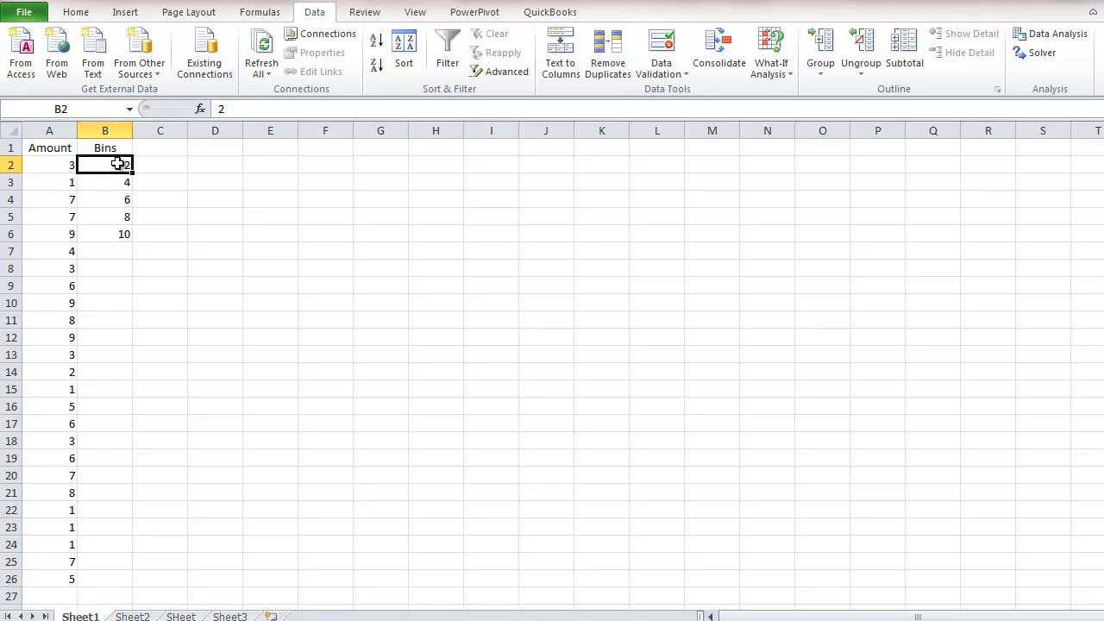
pyautogui.click(250, 167)
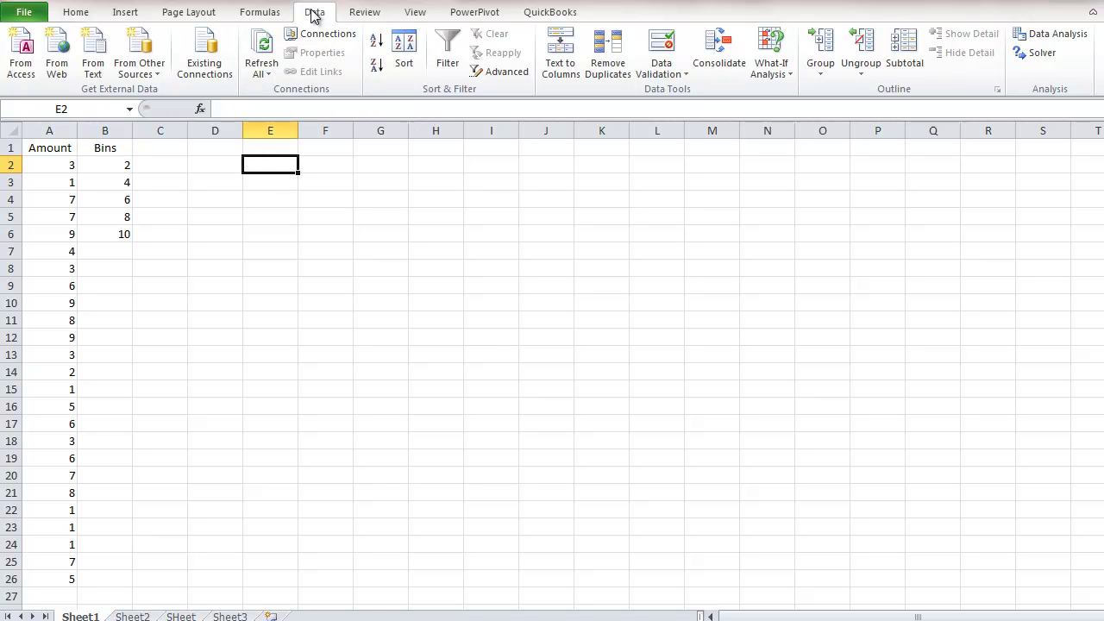
# Choose Histogram from Data Analysis with Labels and Chart Output ticked.
pyautogui.click(1058, 34)
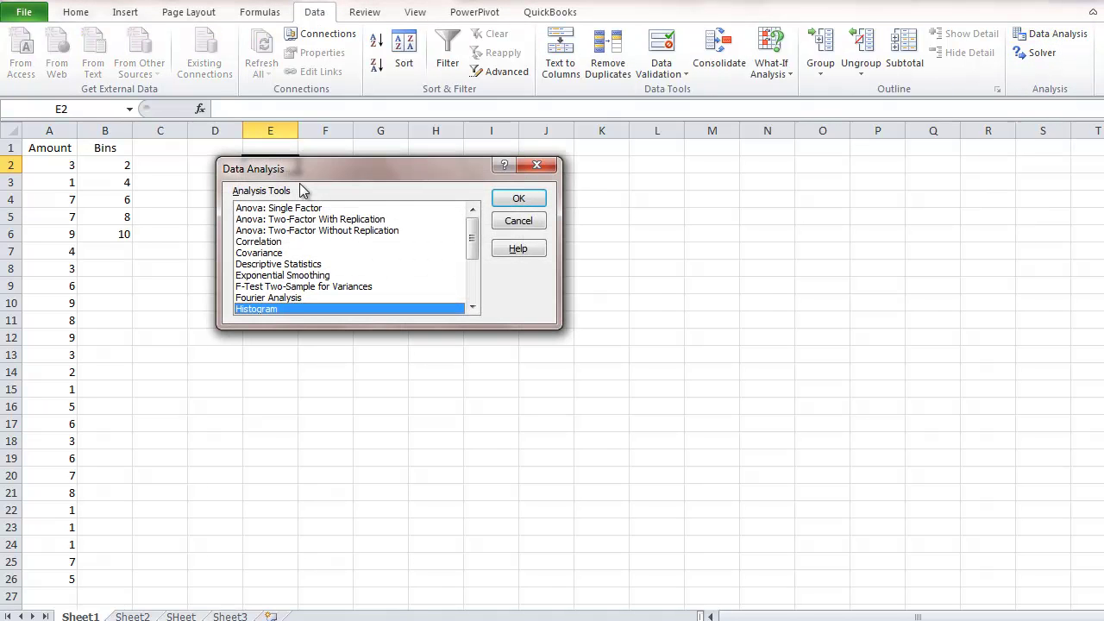
pyautogui.moveTo(314, 168); pyautogui.dragTo(427, 184)
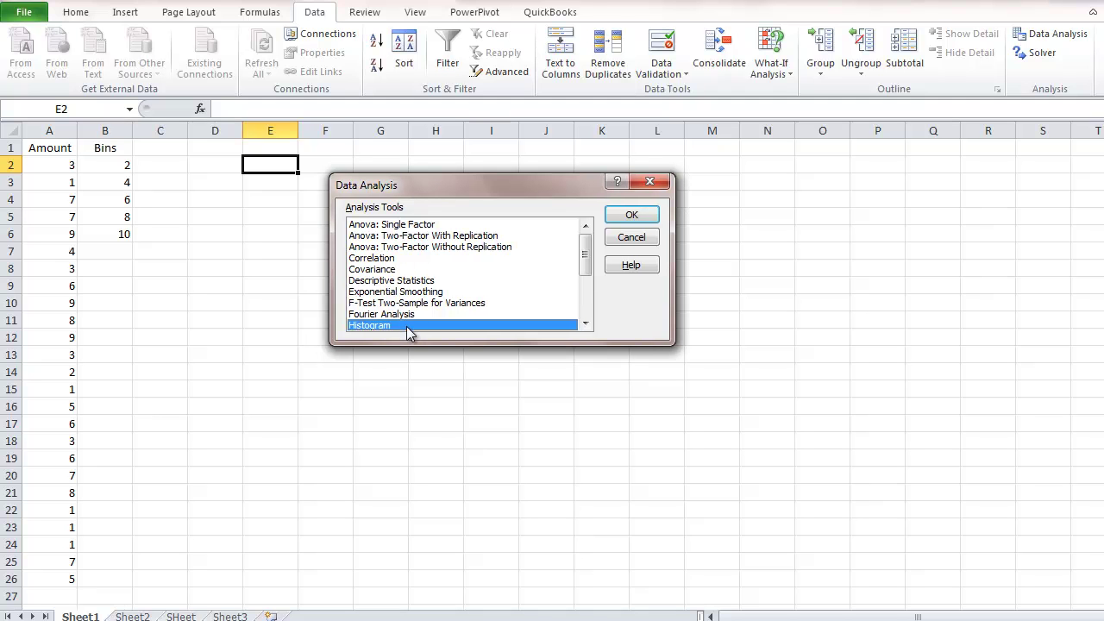
pyautogui.click(623, 218)
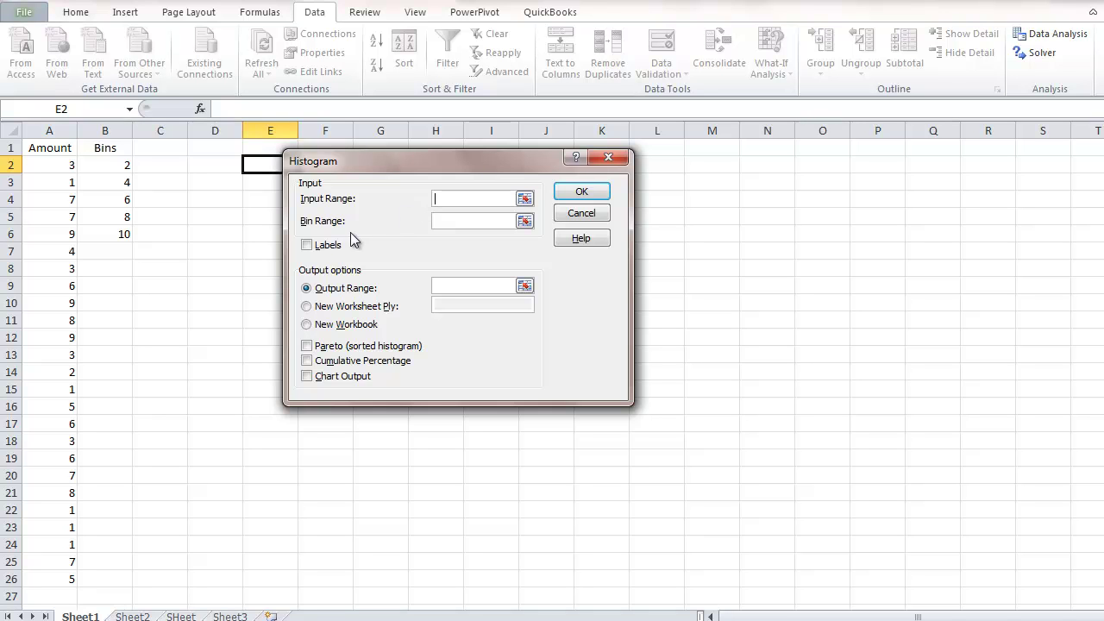
pyautogui.click(327, 249)
pyautogui.click(308, 377)
pyautogui.click(445, 201)
# Set the histogram input range to A1:A26 and the bin range to B1:B6.
pyautogui.click(53, 149)
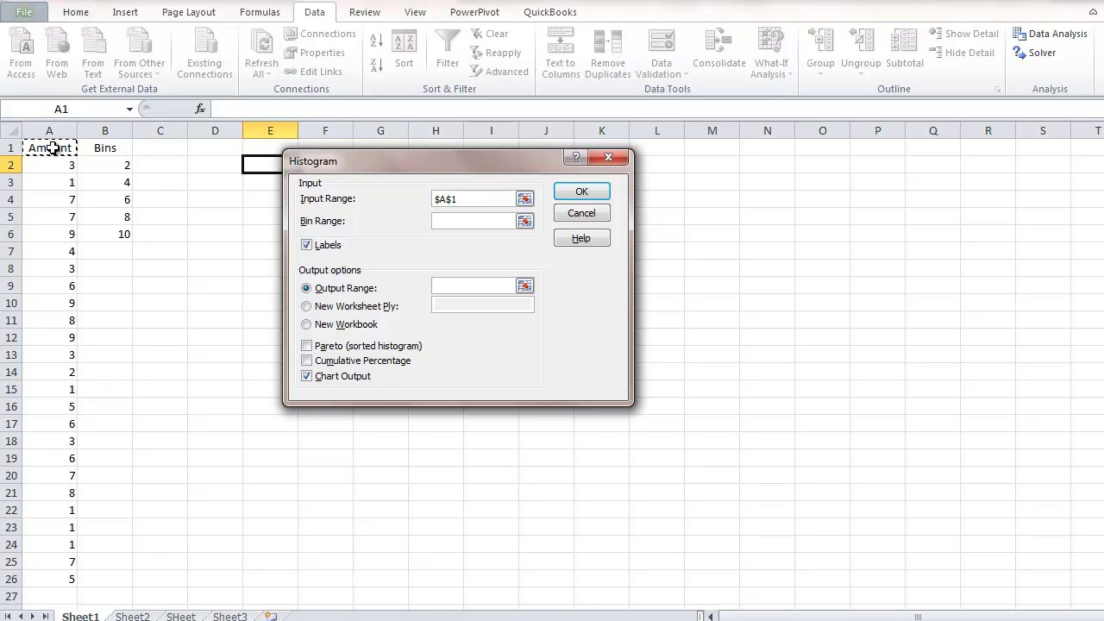
pyautogui.hotkey('ctrl', 'shift', 'Down')
pyautogui.click(480, 220)
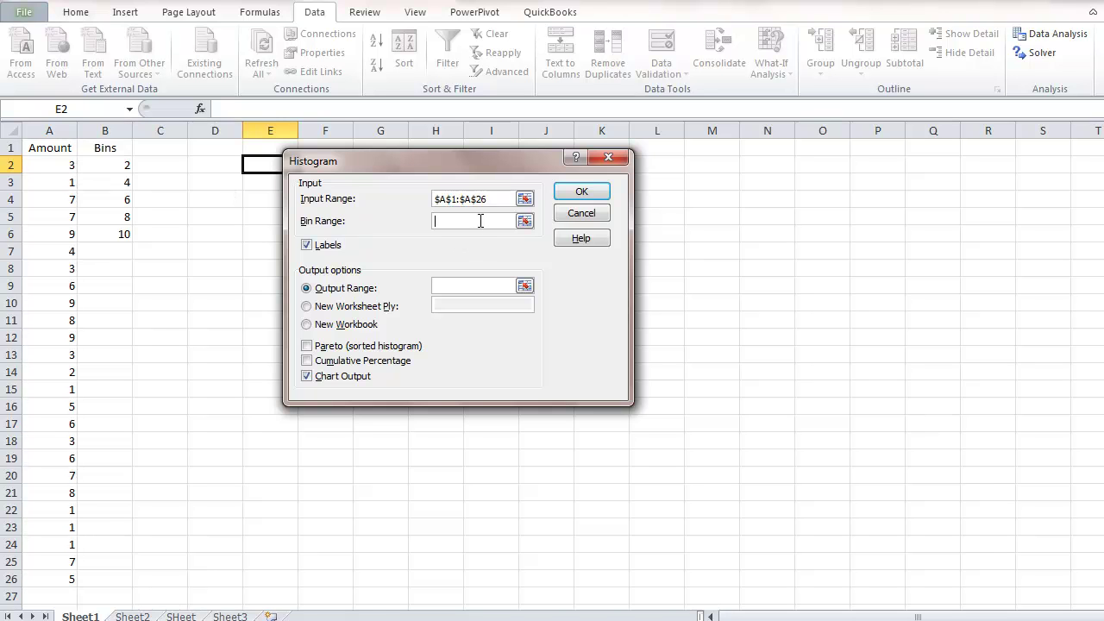
pyautogui.click(114, 146)
pyautogui.moveTo(115, 147); pyautogui.dragTo(114, 231)
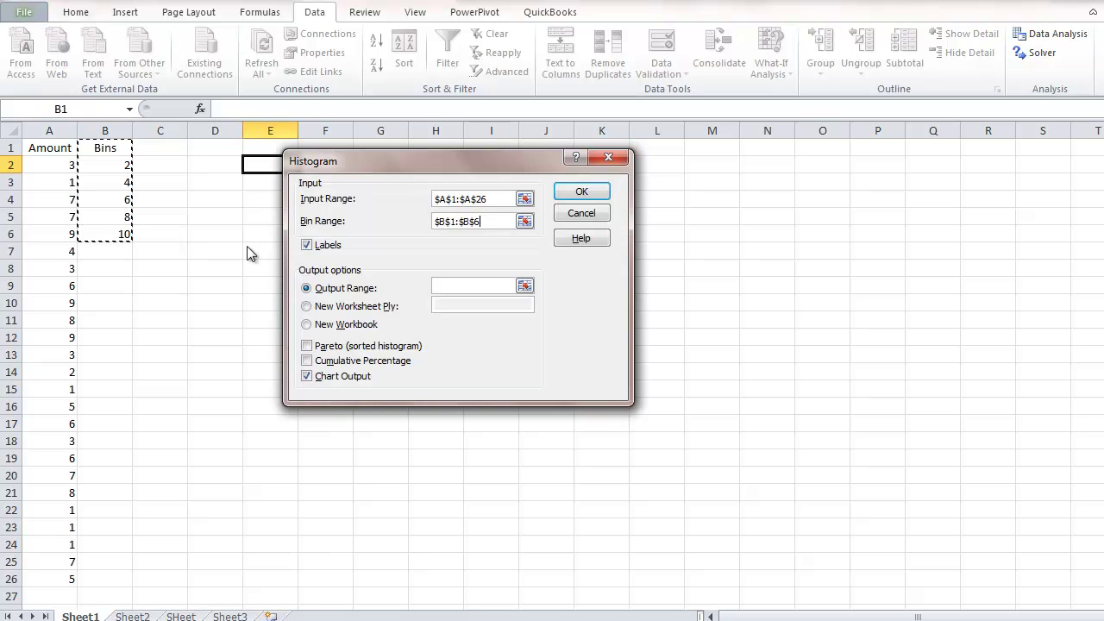
# Send the histogram output to cell M3 on this sheet and run the analysis.
pyautogui.click(475, 286)
pyautogui.click(700, 181)
pyautogui.click(348, 308)
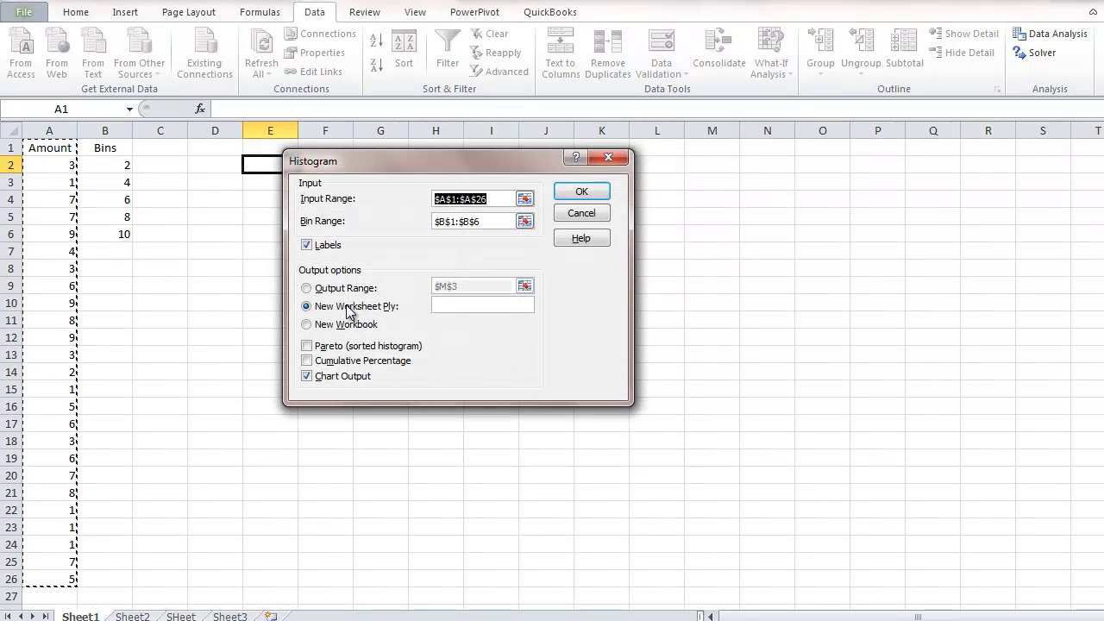
pyautogui.click(339, 290)
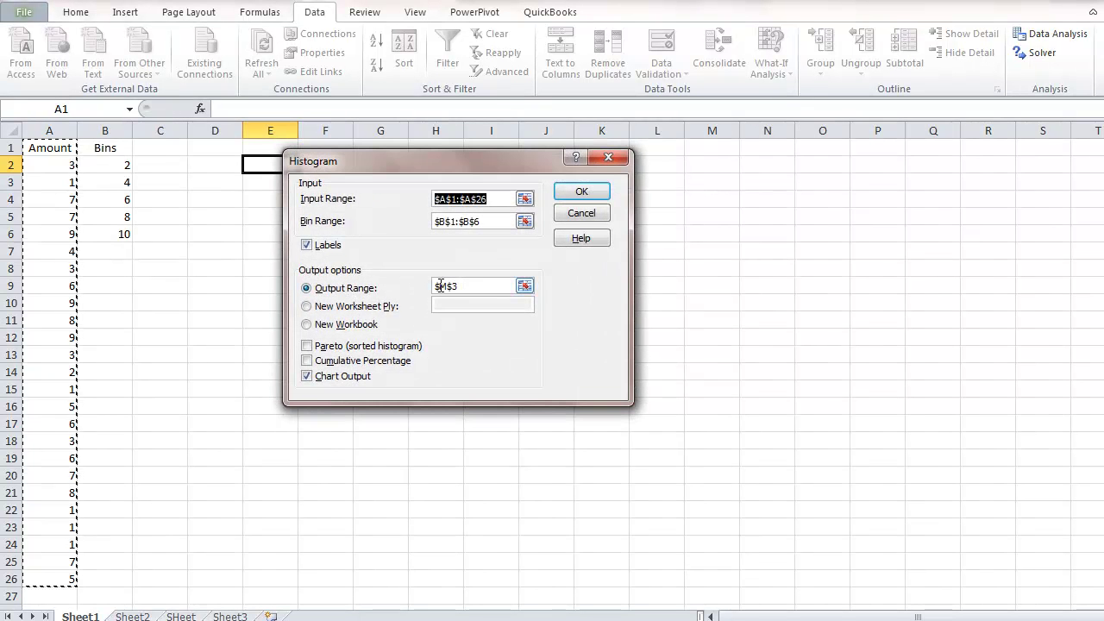
pyautogui.click(484, 287)
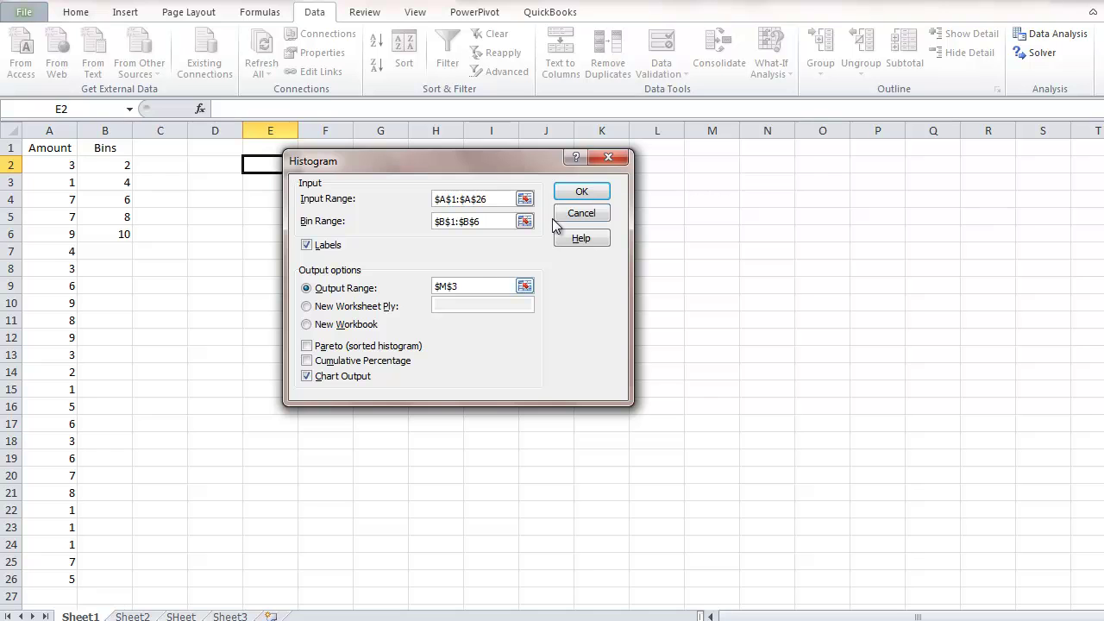
pyautogui.click(582, 191)
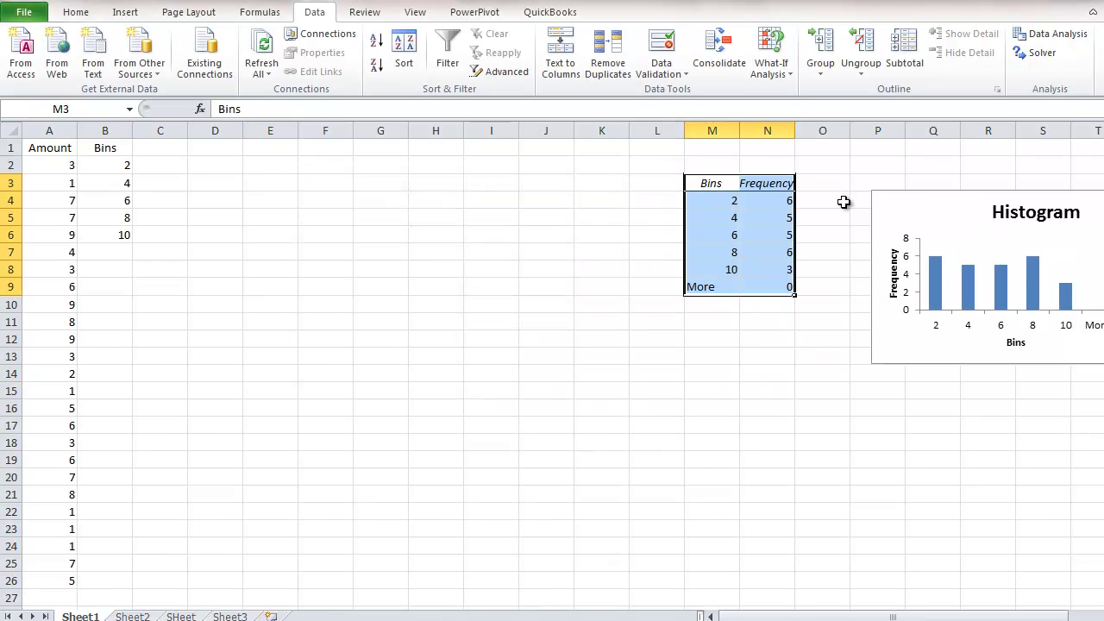
# Move the chart below the frequency table and clear the More label and its 0 count.
pyautogui.moveTo(912, 204); pyautogui.dragTo(710, 355)
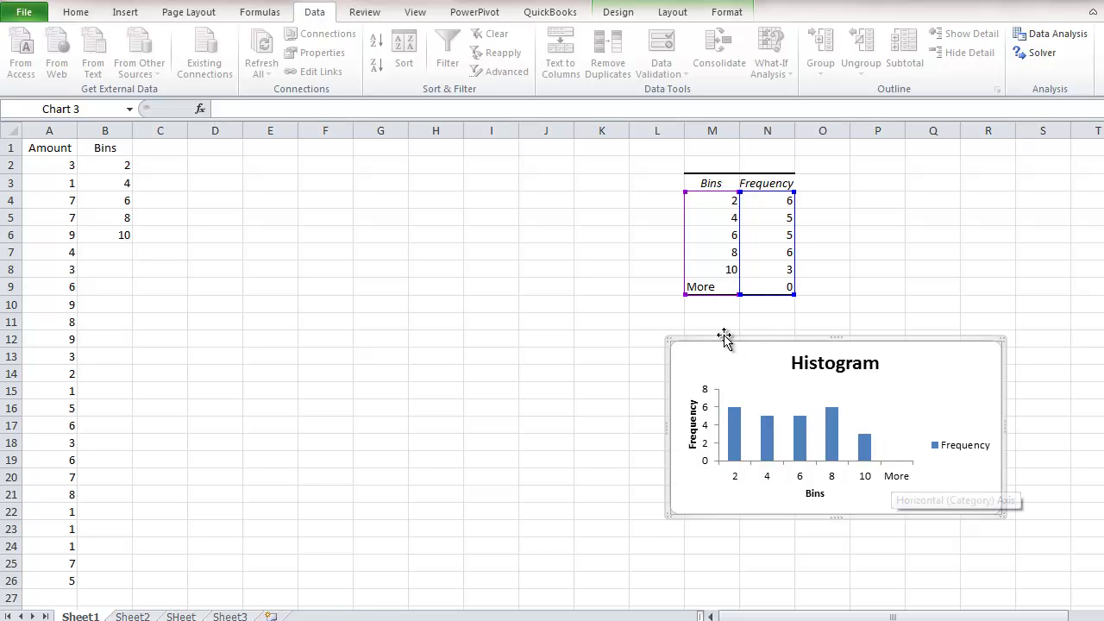
pyautogui.click(715, 281)
pyautogui.press('Delete')
pyautogui.press('Right')
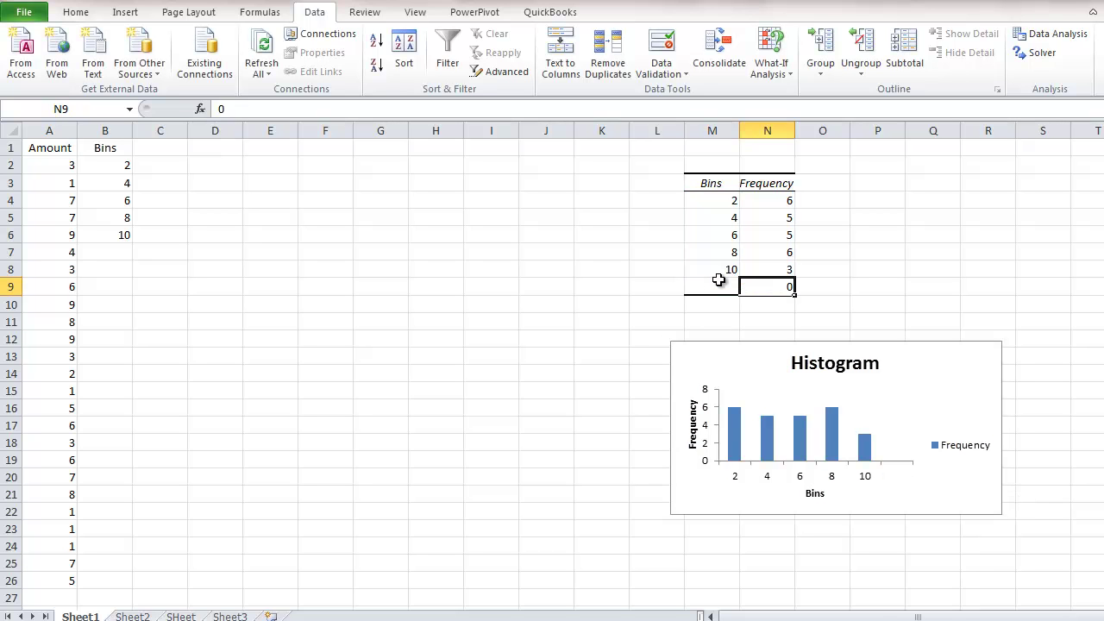
pyautogui.press('Delete')
pyautogui.press('Right')
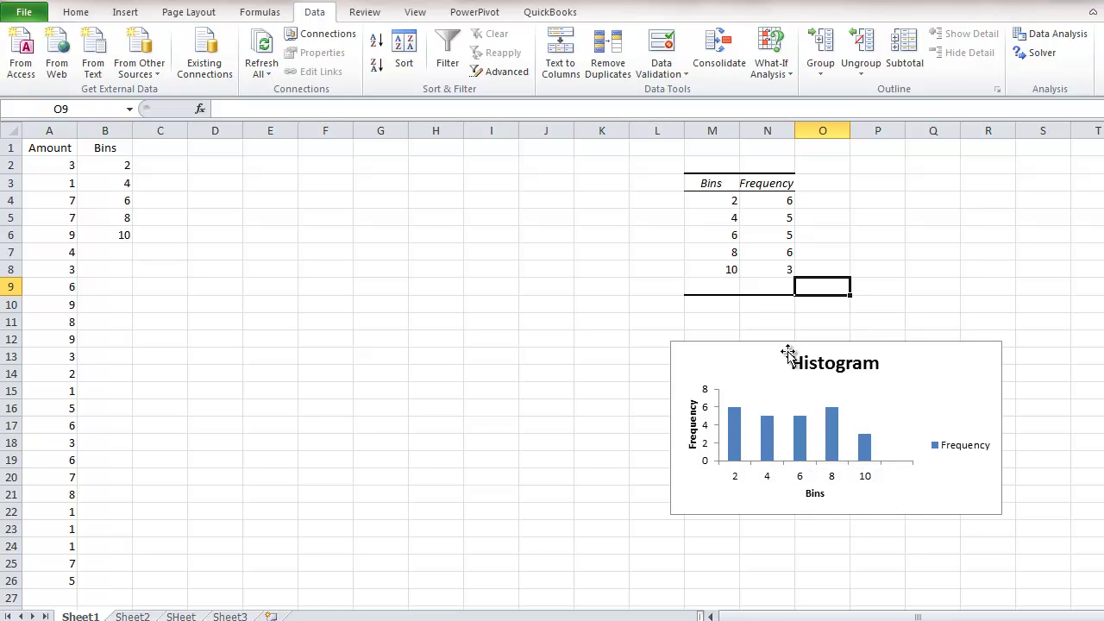
# Set the Frequency series gap width to 0% in Format Data Series.
pyautogui.click(734, 431)
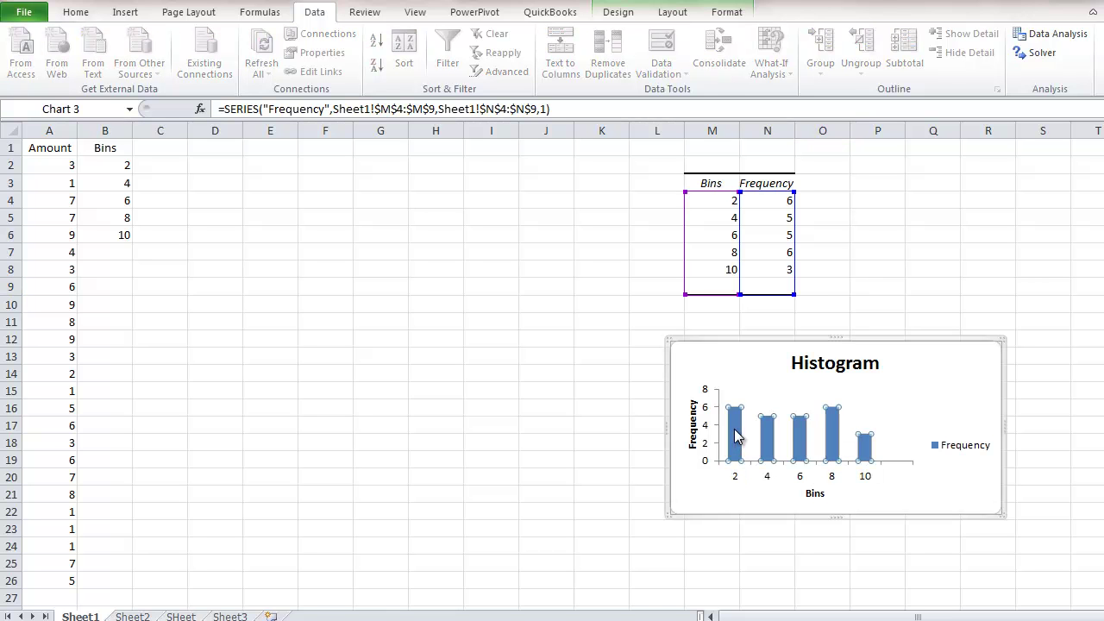
pyautogui.rightClick(735, 438)
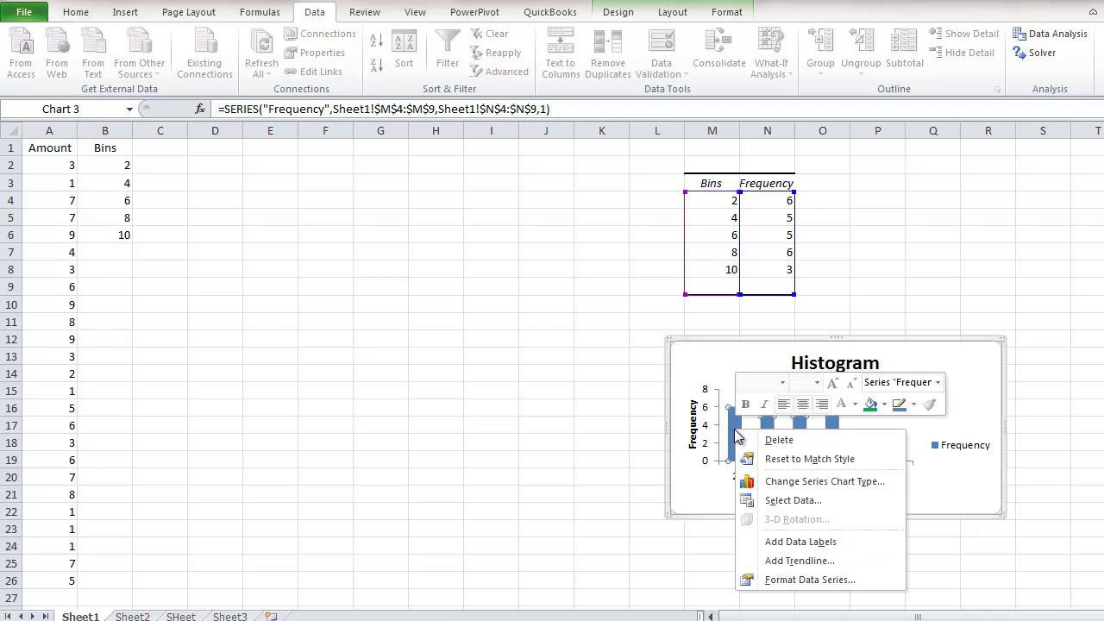
pyautogui.click(774, 589)
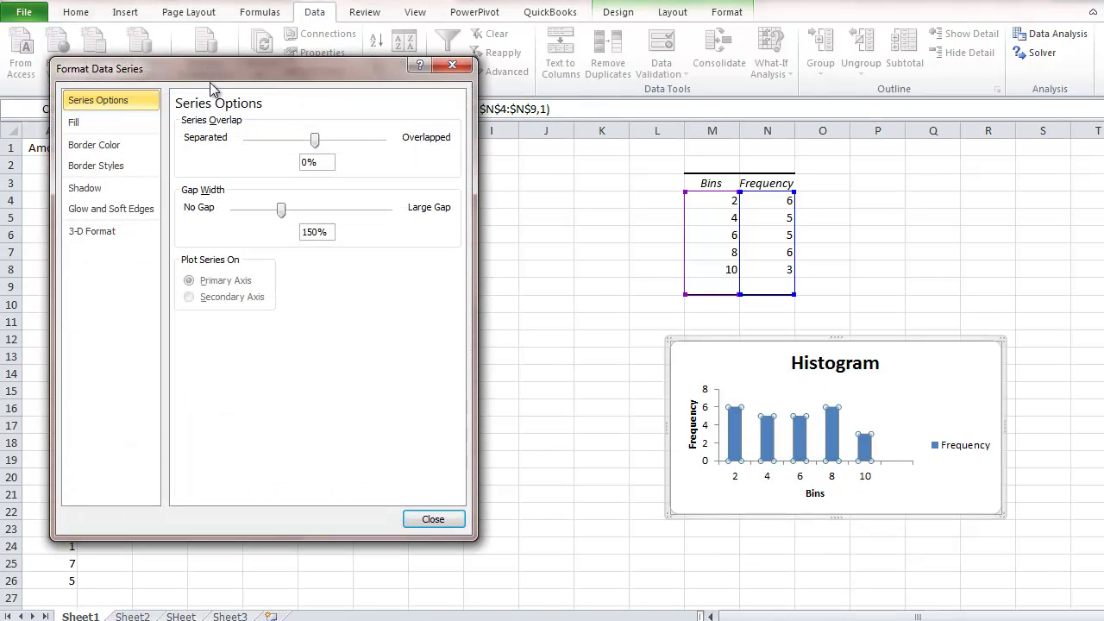
pyautogui.moveTo(288, 67); pyautogui.dragTo(456, 141)
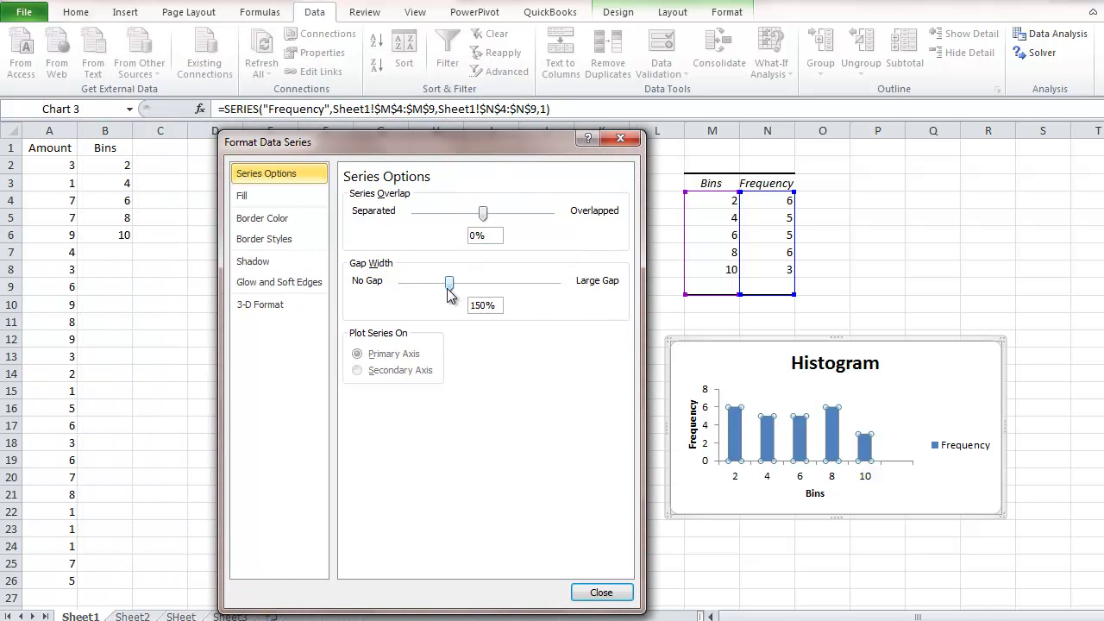
pyautogui.moveTo(449, 294); pyautogui.dragTo(386, 293)
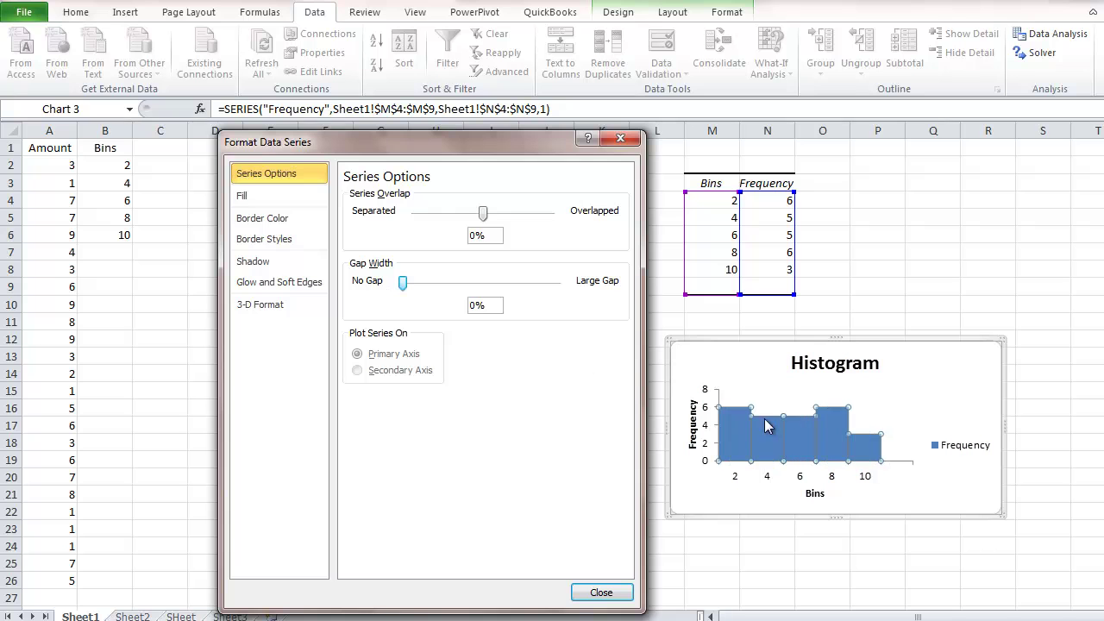
pyautogui.moveTo(808, 447)
pyautogui.click(602, 594)
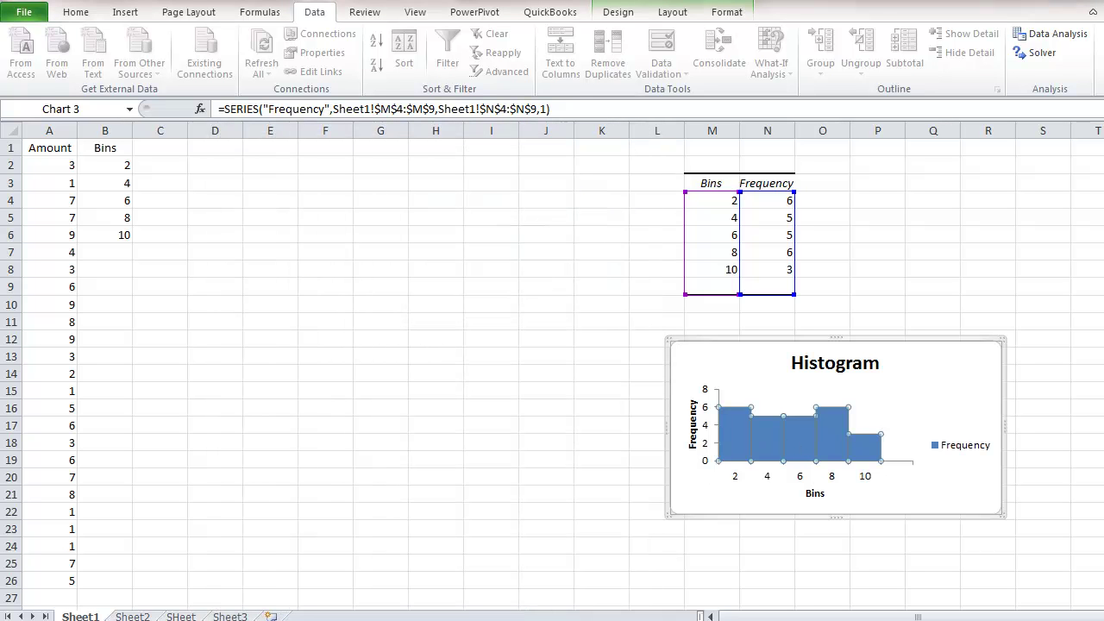
# Apply the Moderate Effect - Blue, Accent 1 shape style to the Frequency bars.
pyautogui.click(730, 14)
pyautogui.click(483, 74)
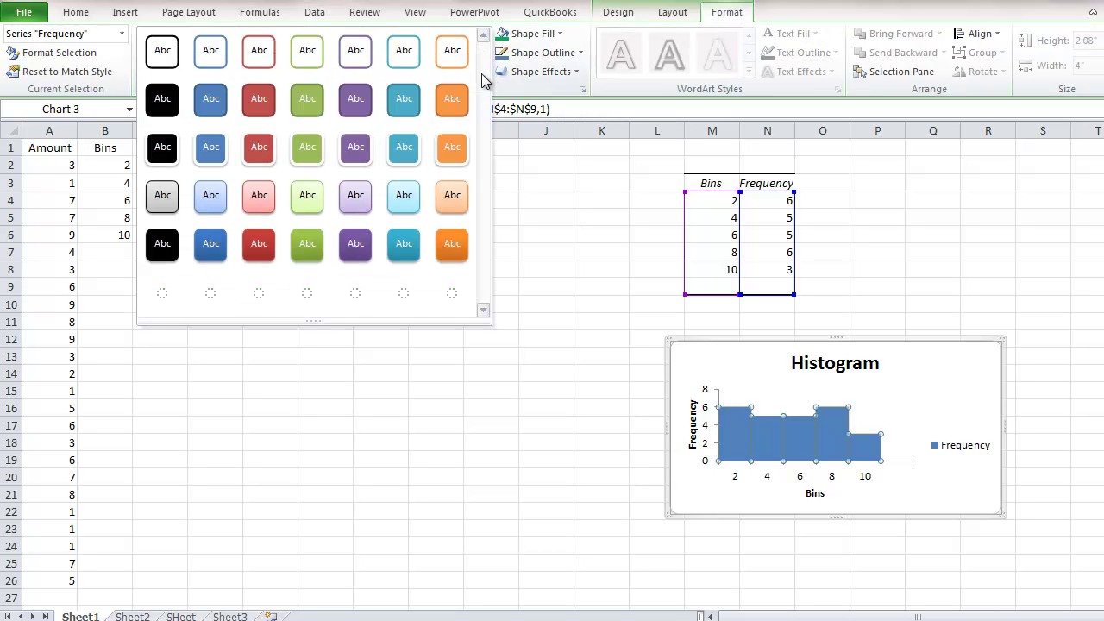
pyautogui.click(210, 252)
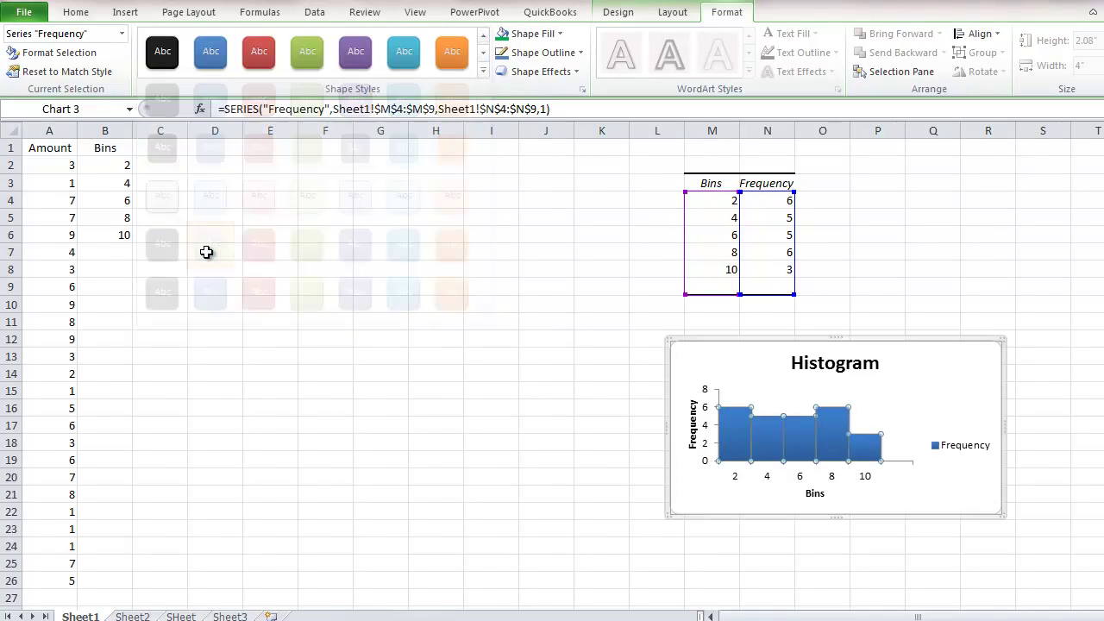
pyautogui.click(918, 490)
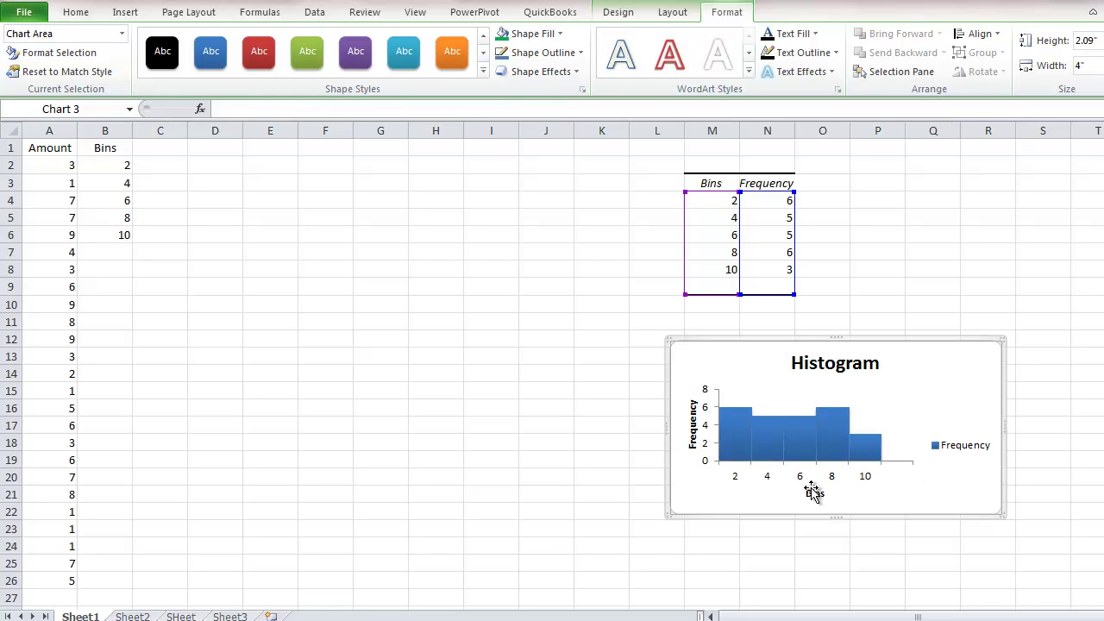